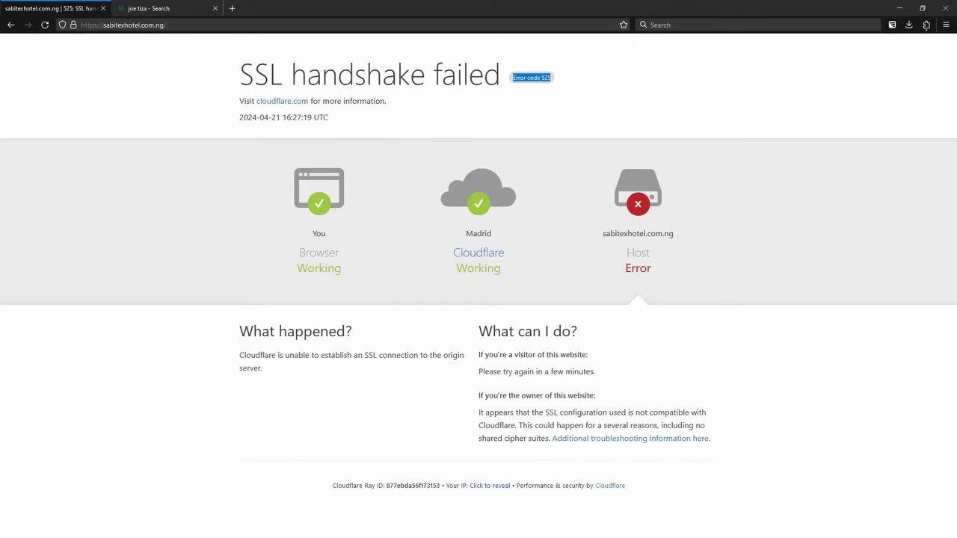
- Highlight the 525 error diagram: visitor, browser and Cloudflare working, but host sabitexhotel.com.ng in Error
{"action": "double_click", "coordinate": [319, 233]}
{"action": "left_click", "coordinate": [318, 233]}
{"action": "left_click_drag", "start_coordinate": [305, 252], "coordinate": [341, 252]}
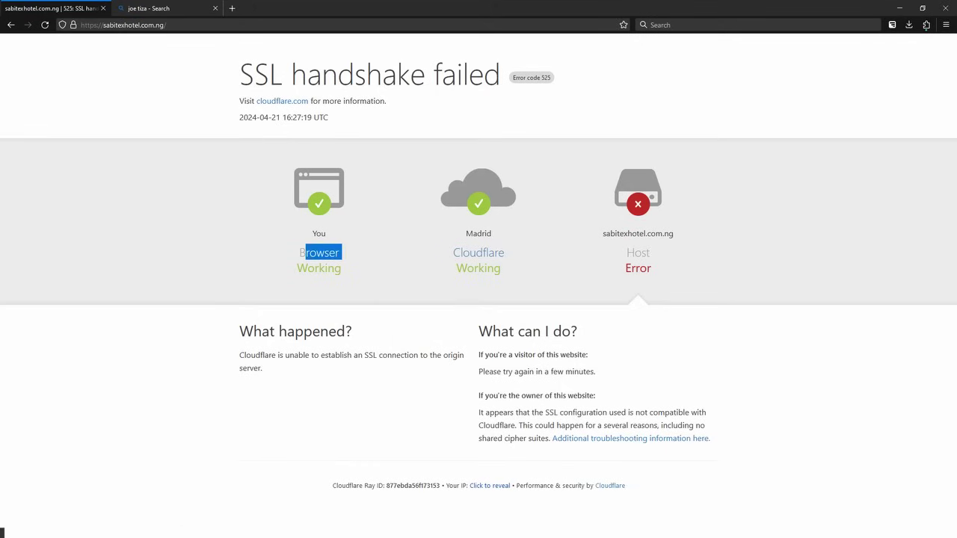
{"action": "double_click", "coordinate": [479, 253]}
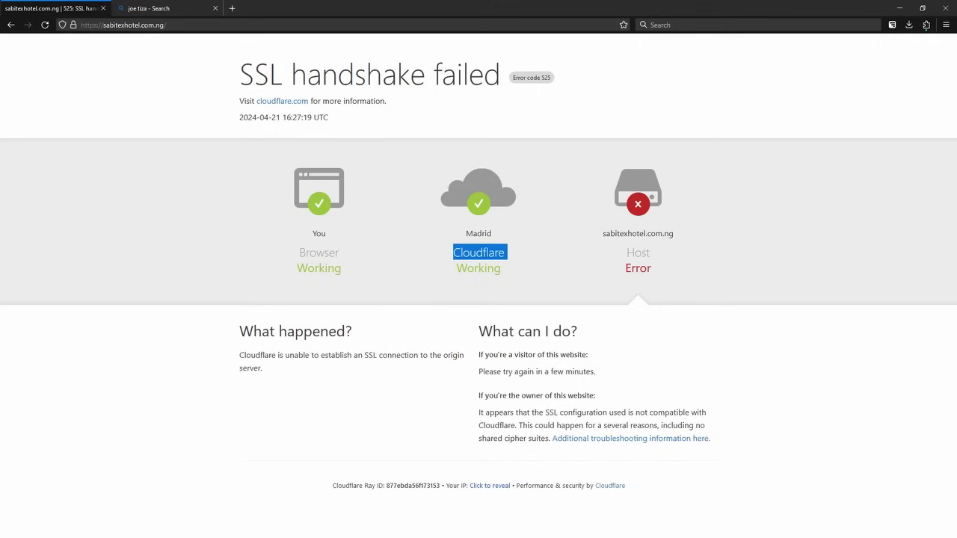
{"action": "left_click_drag", "start_coordinate": [603, 233], "coordinate": [674, 234]}
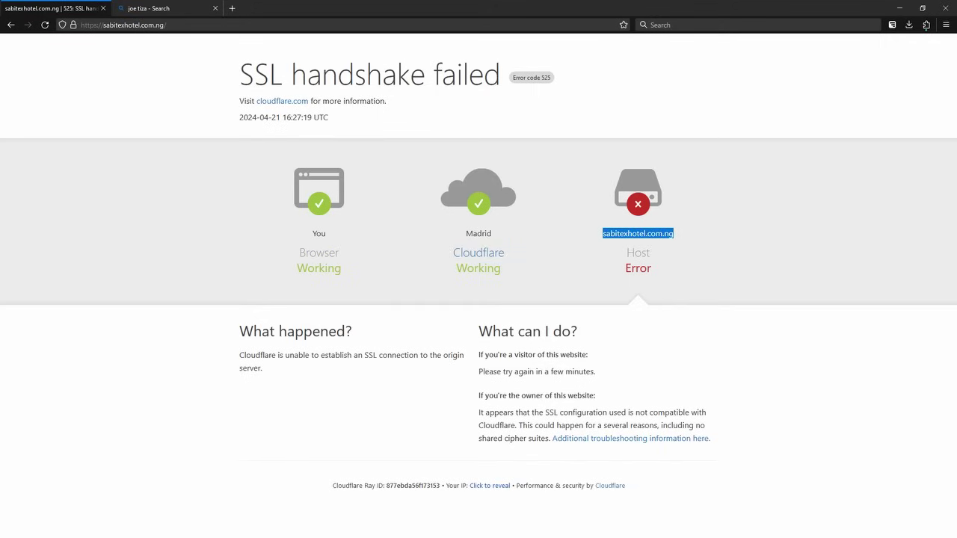
{"action": "double_click", "coordinate": [637, 253]}
{"action": "mouse_move", "coordinate": [646, 268]}
{"action": "left_mouse_down"}
{"action": "mouse_move", "coordinate": [625, 268]}
{"action": "mouse_move", "coordinate": [647, 268]}
{"action": "left_mouse_up"}
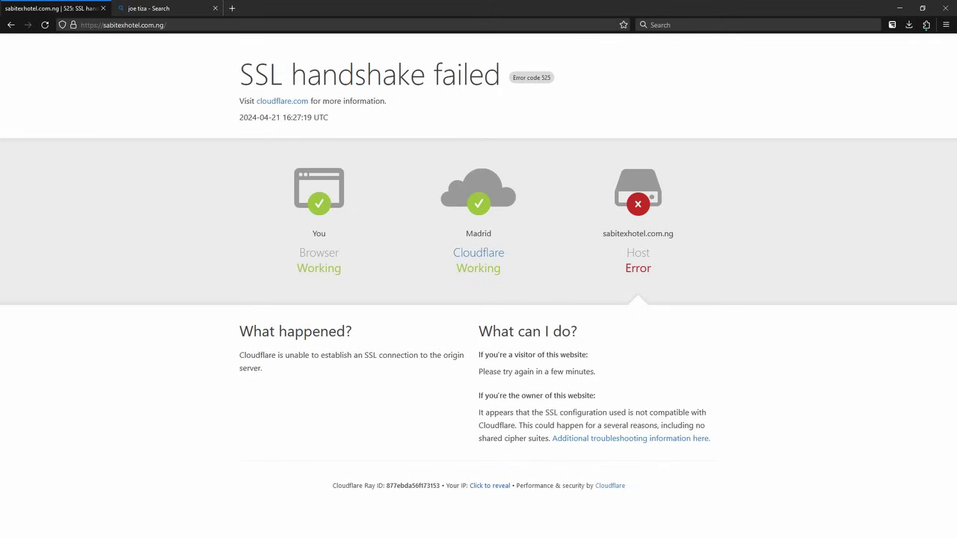
{"action": "left_click_drag", "start_coordinate": [603, 233], "coordinate": [652, 269]}
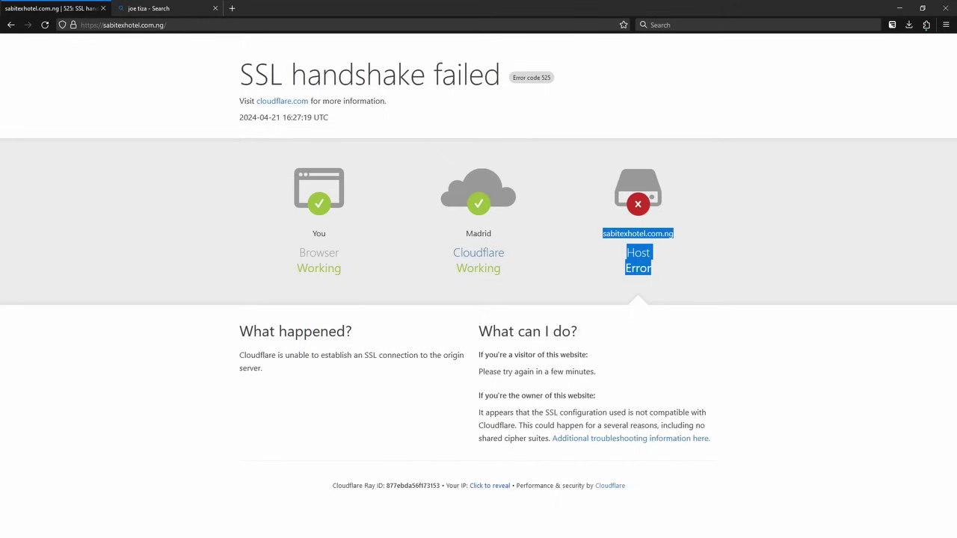
{"action": "left_click", "coordinate": [651, 269]}
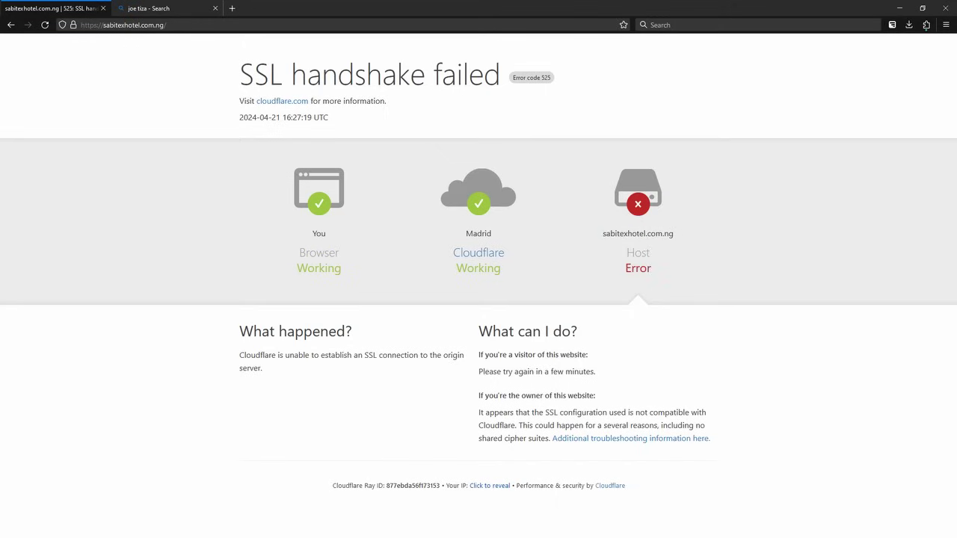
{"action": "left_click_drag", "start_coordinate": [603, 233], "coordinate": [651, 233]}
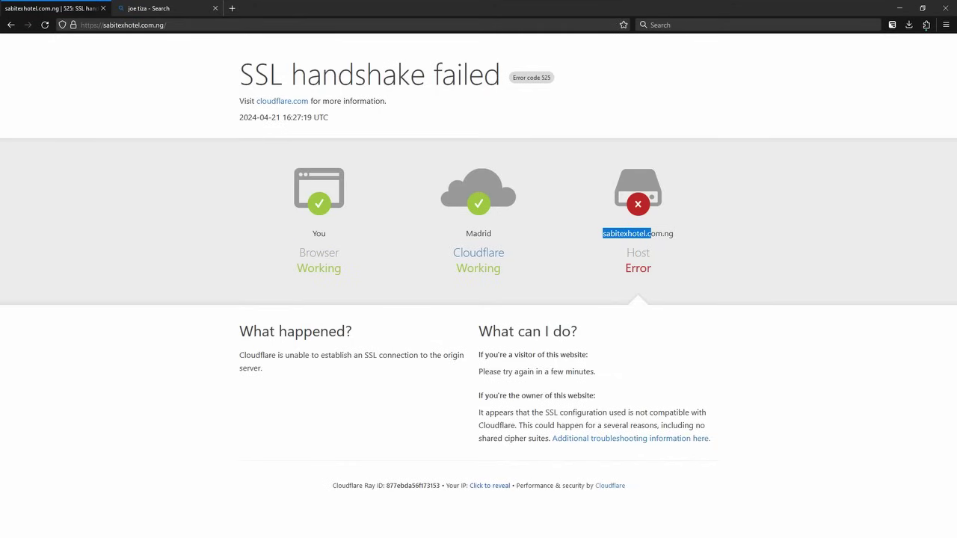
{"action": "key", "text": "alt+Tab"}
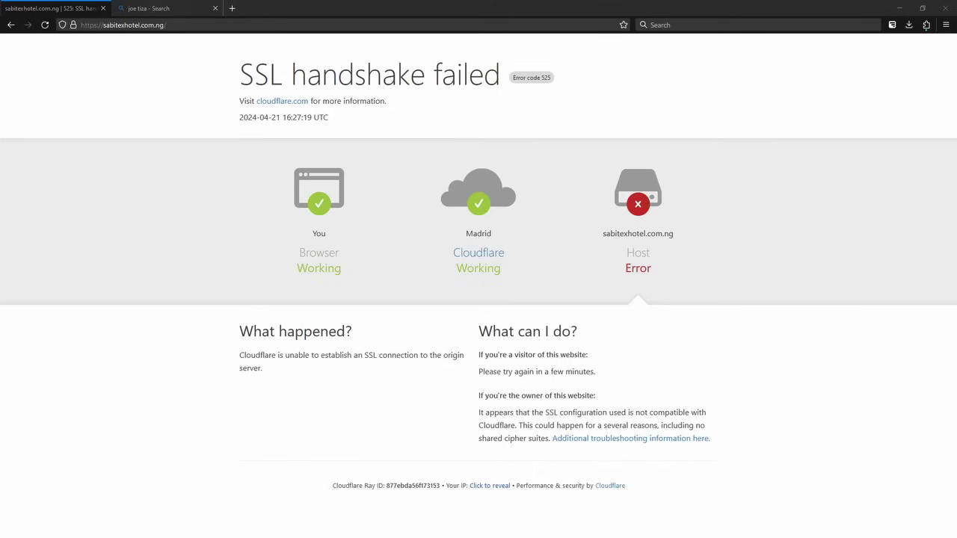
- Load dash.cloudflare.com in a fresh tab, closing the unneeded search tab
{"action": "left_click", "coordinate": [232, 9]}
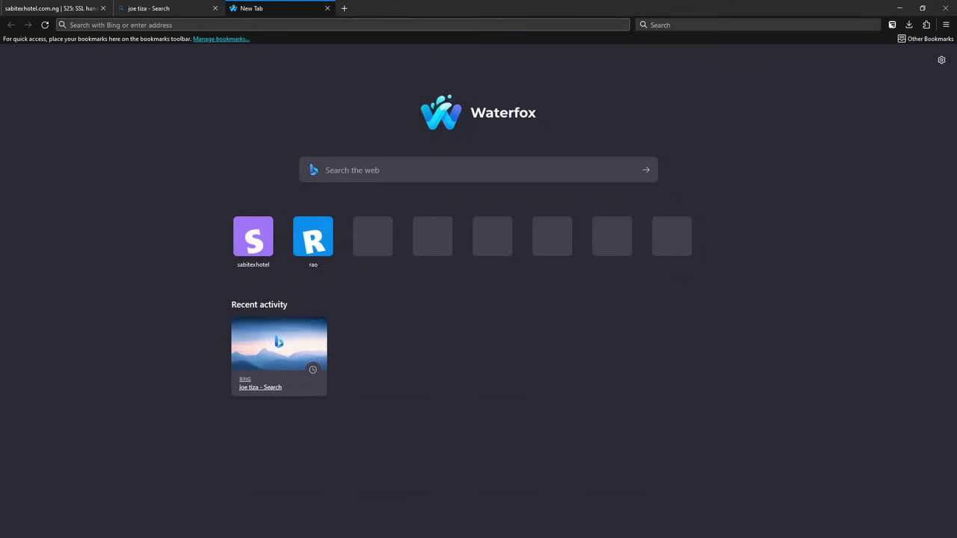
{"action": "left_click", "coordinate": [215, 8]}
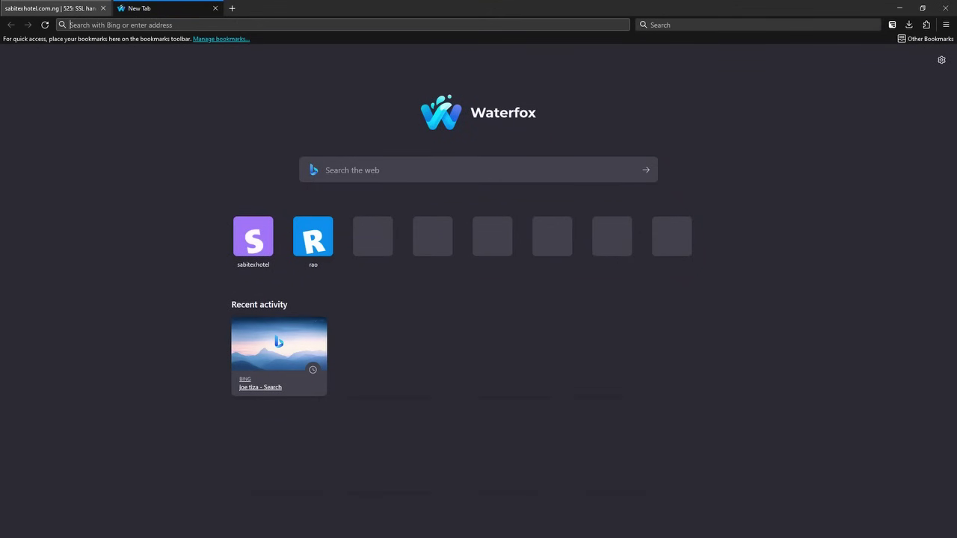
{"action": "left_click", "coordinate": [52, 8]}
{"action": "key", "text": "ctrl+Tab"}
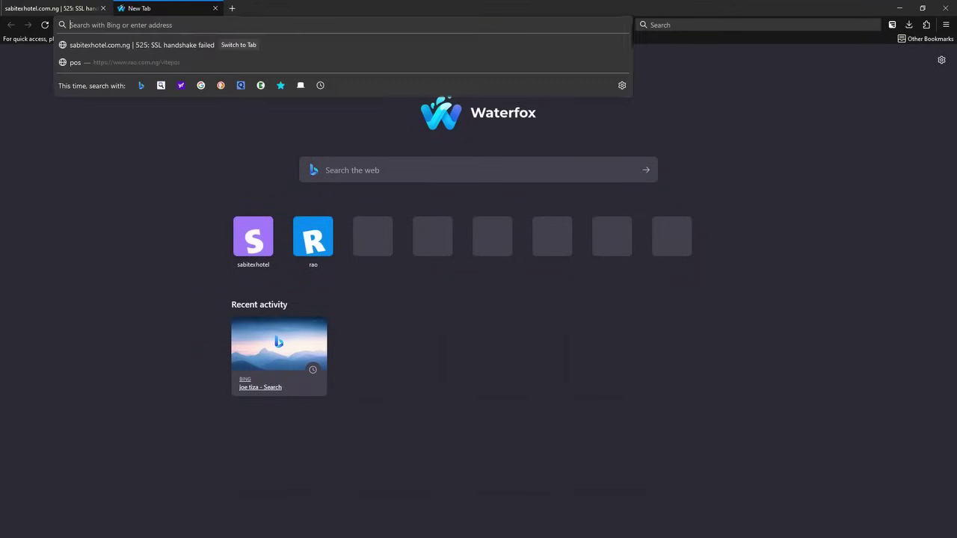
{"action": "type", "text": "https://dash.cloudflare.com"}
{"action": "key", "text": "Return"}
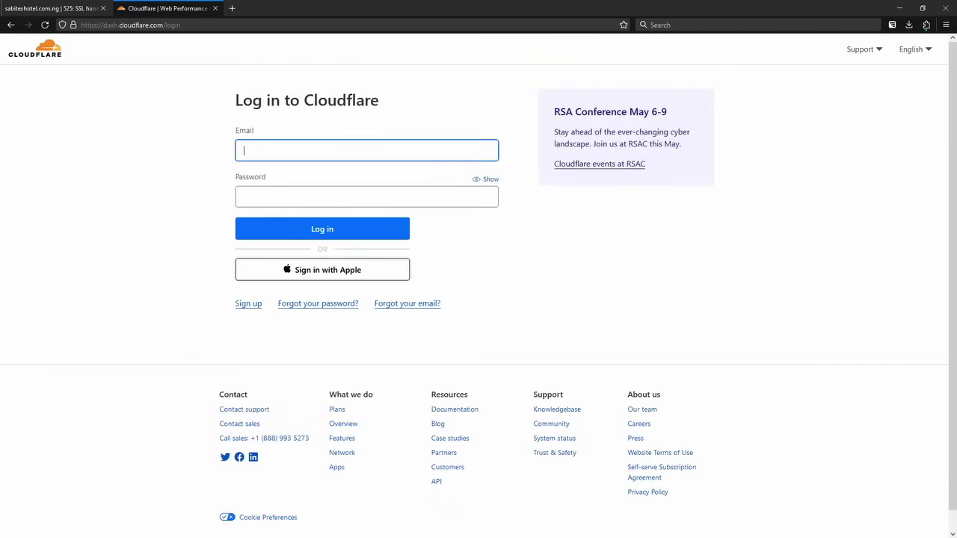
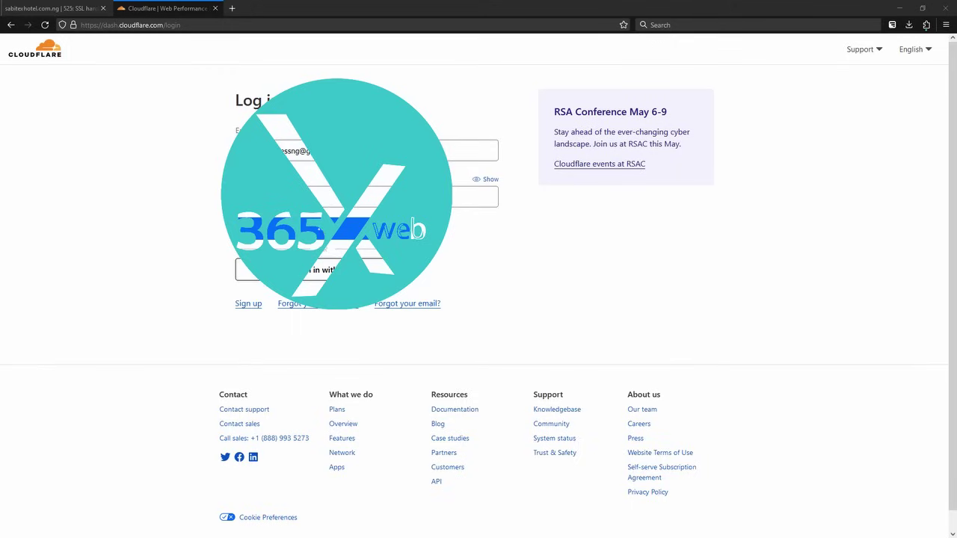
- Log in to Cloudflare with the account's e-mail address and password
{"action": "left_click", "coordinate": [471, 197]}
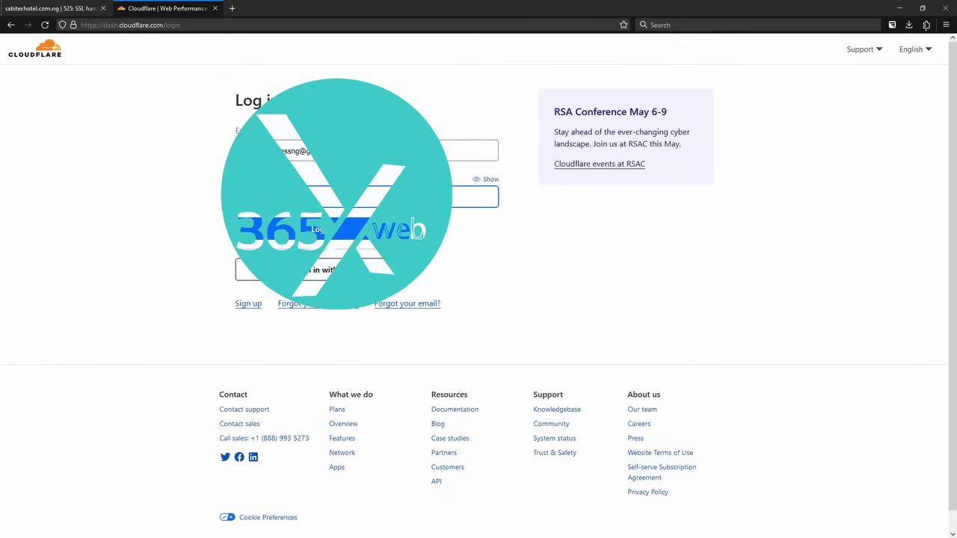
{"action": "key", "text": "ctrl+v"}
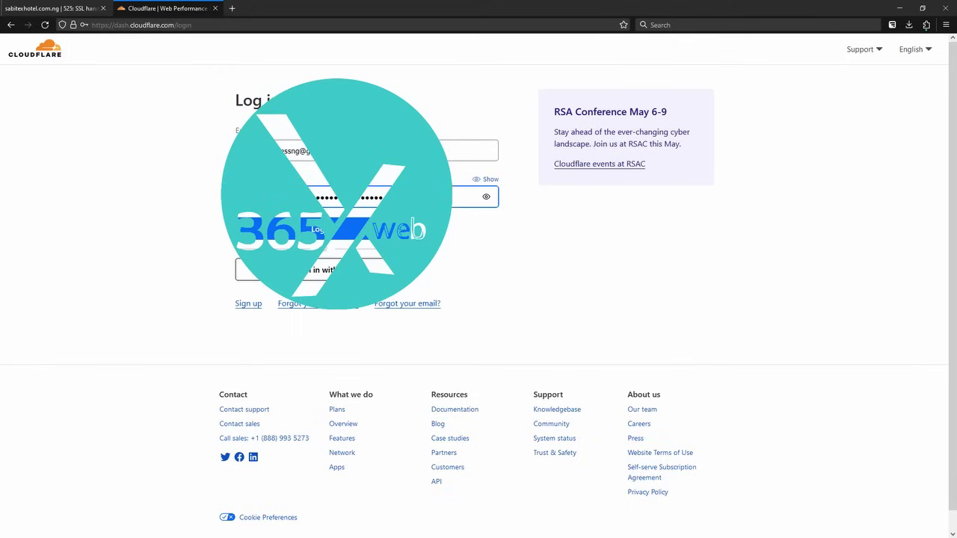
{"action": "key", "text": "Return"}
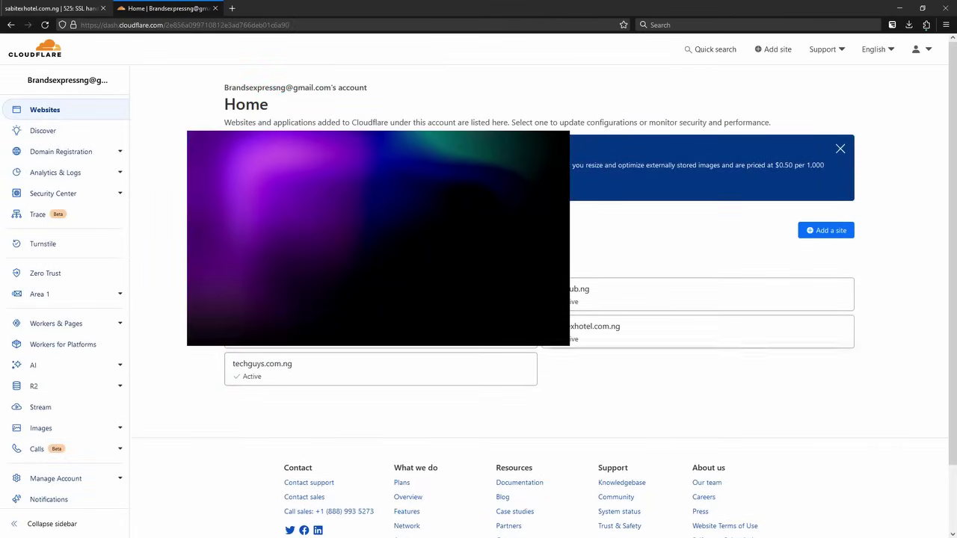
- Open sabitexhotel.com.ng and review its Overview, noting the Cloudflare protection message and Full DNS setup
{"action": "left_click", "coordinate": [673, 331]}
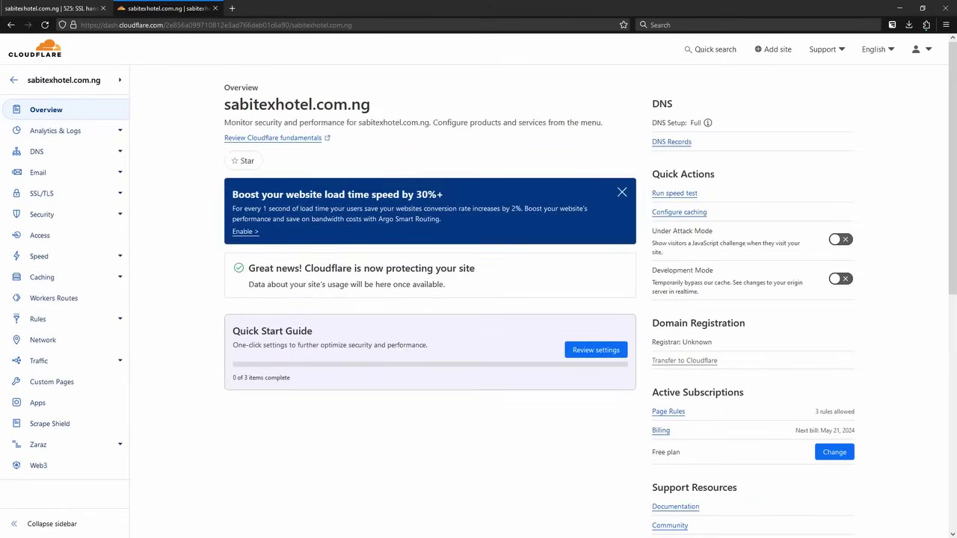
{"action": "left_click_drag", "start_coordinate": [249, 268], "coordinate": [445, 285]}
{"action": "left_click", "coordinate": [446, 285]}
{"action": "scroll", "coordinate": [429, 299], "scroll_direction": "down", "scroll_amount": 3}
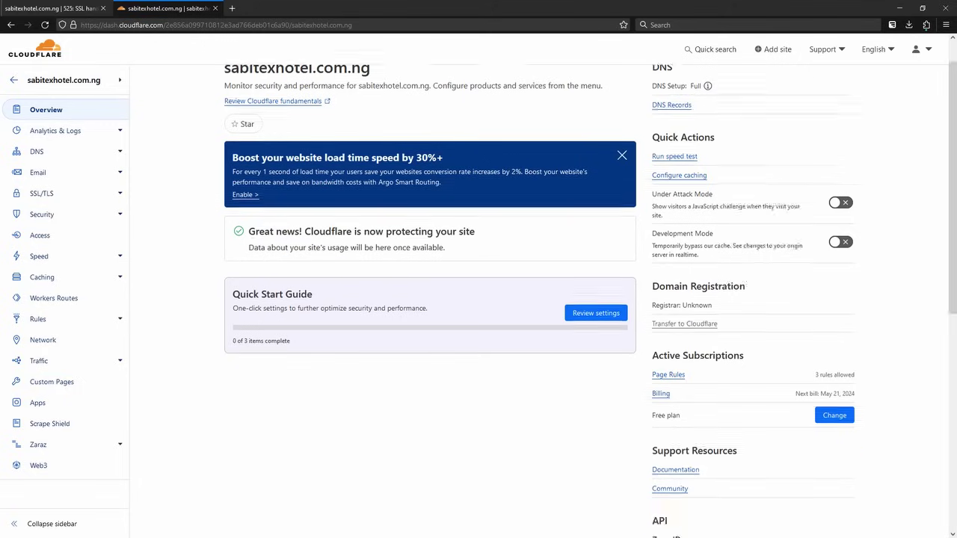
{"action": "scroll", "coordinate": [430, 299], "scroll_direction": "down", "scroll_amount": 3}
{"action": "scroll", "coordinate": [429, 299], "scroll_direction": "up", "scroll_amount": 6}
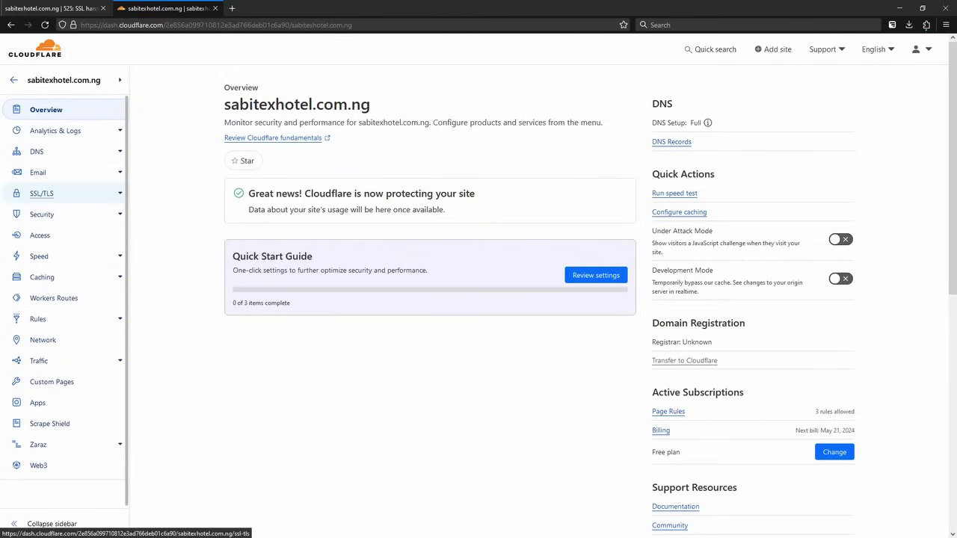
- Check on the SSL/TLS overview that encryption mode is Full, then go to Caching
{"action": "left_click", "coordinate": [42, 193]}
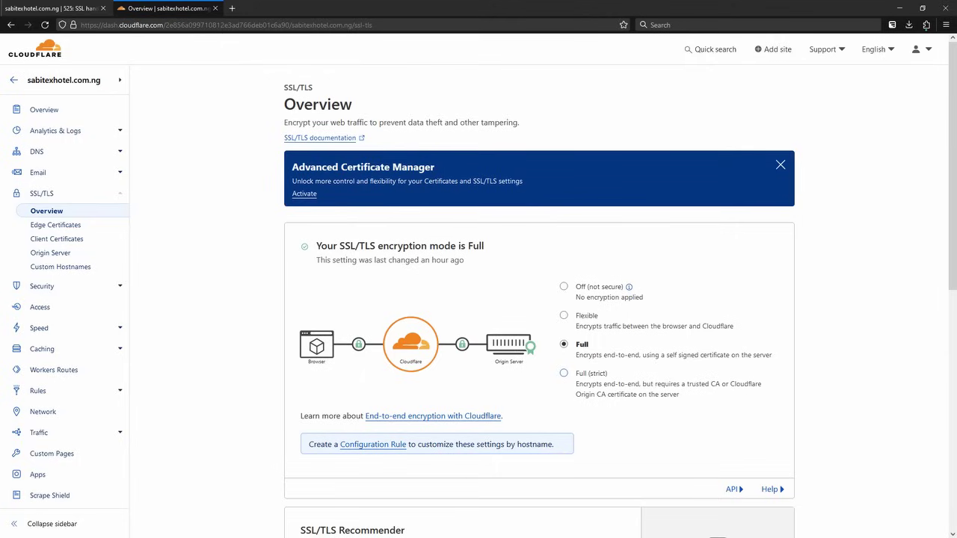
{"action": "scroll", "coordinate": [538, 299], "scroll_direction": "down", "scroll_amount": 2}
{"action": "scroll", "coordinate": [539, 299], "scroll_direction": "down", "scroll_amount": 3}
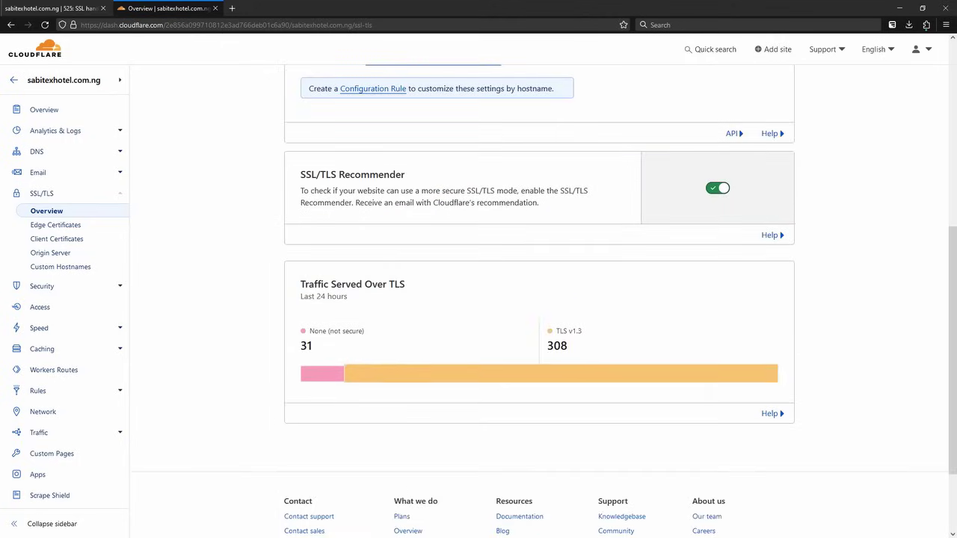
{"action": "scroll", "coordinate": [538, 299], "scroll_direction": "up", "scroll_amount": 5}
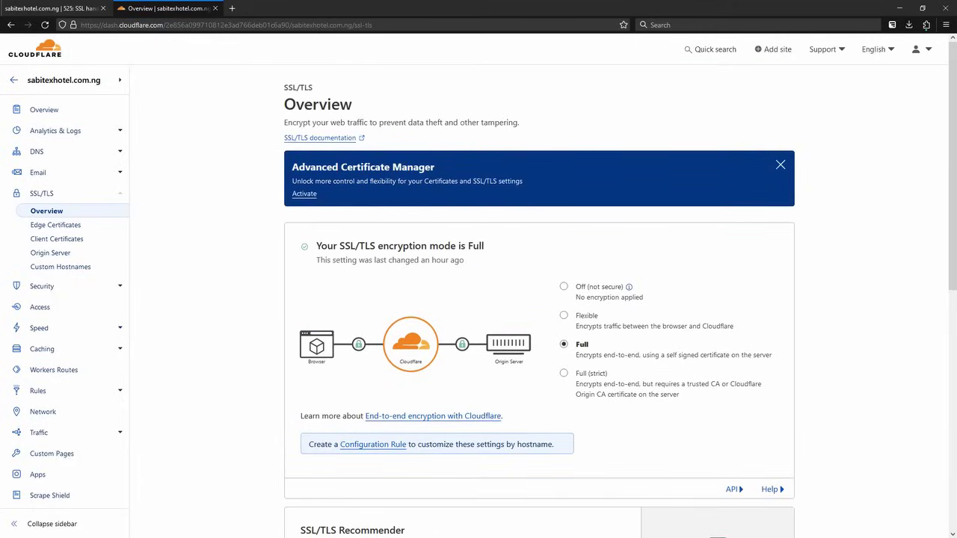
{"action": "scroll", "coordinate": [538, 299], "scroll_direction": "down", "scroll_amount": 5}
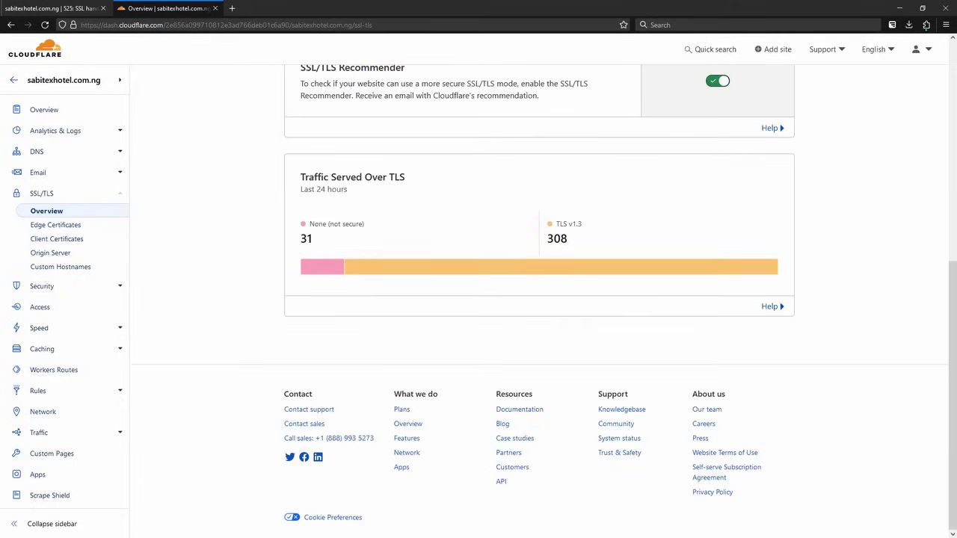
{"action": "scroll", "coordinate": [538, 299], "scroll_direction": "up", "scroll_amount": 3}
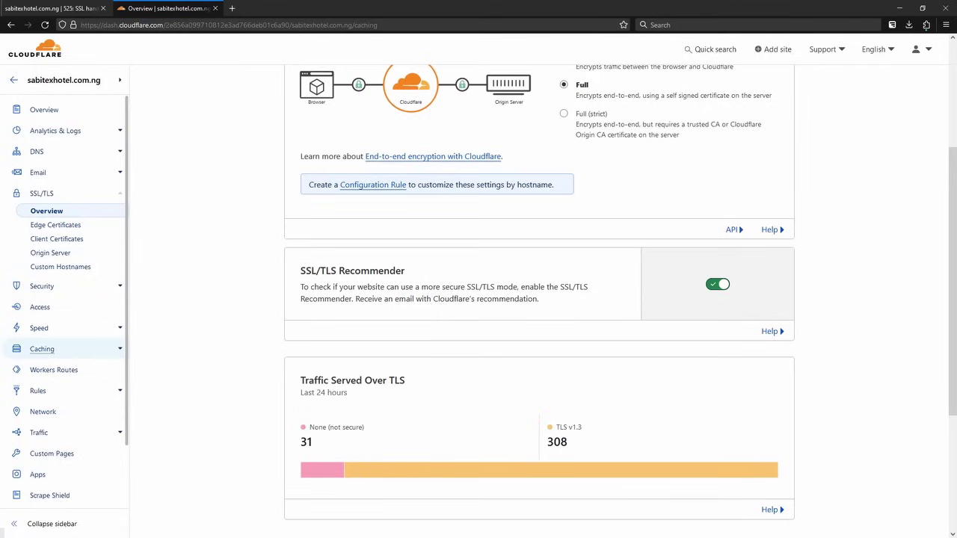
{"action": "left_click", "coordinate": [42, 348]}
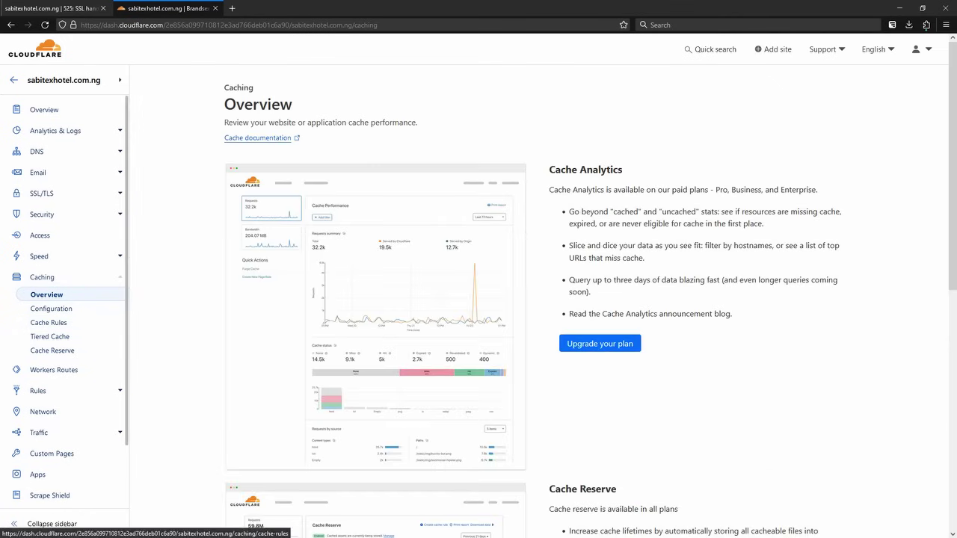
- Scroll through the Caching overview and move on to the Speed page
{"action": "scroll", "coordinate": [523, 299], "scroll_direction": "down", "scroll_amount": 3}
{"action": "scroll", "coordinate": [524, 299], "scroll_direction": "down", "scroll_amount": 4}
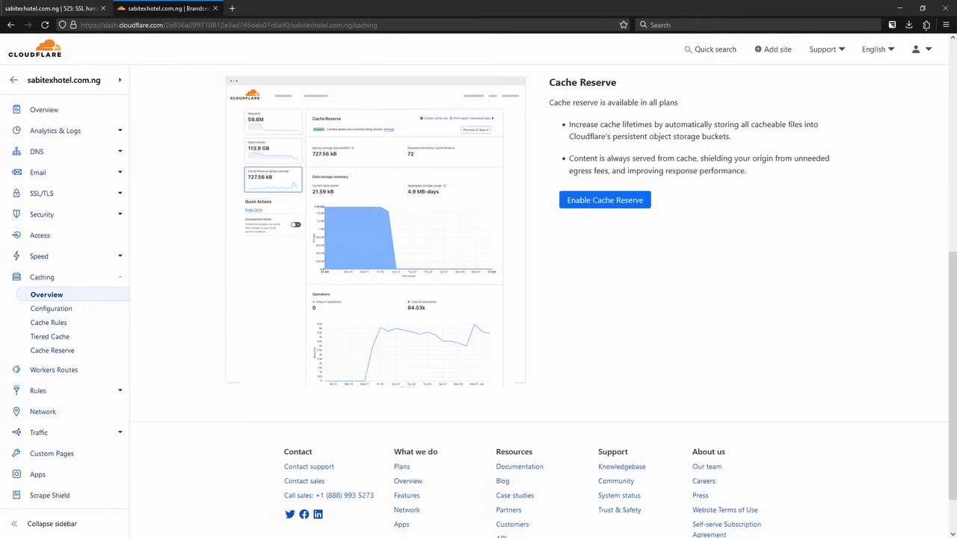
{"action": "left_click", "coordinate": [39, 256]}
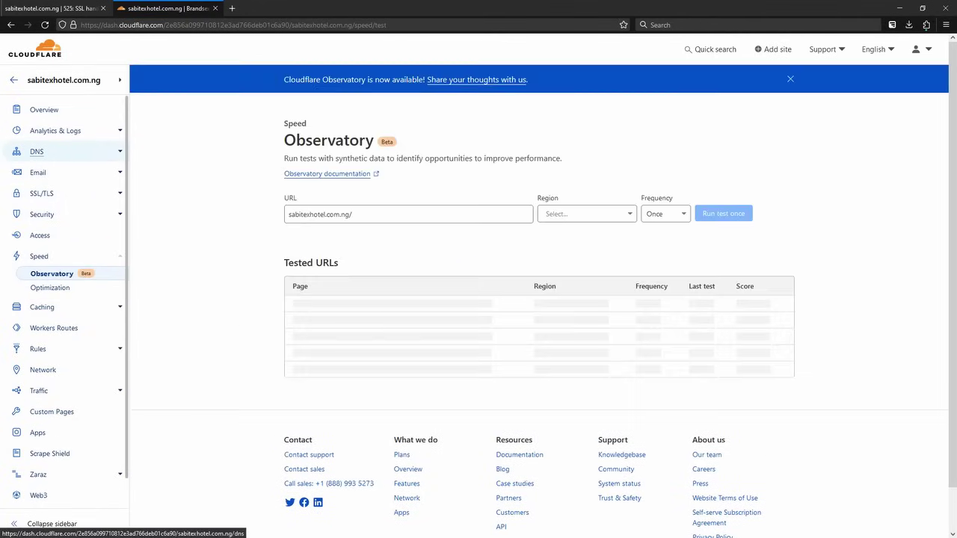
- Review sabitexhotel.com.ng's DNS records, then return to the tab showing error 525
{"action": "left_click", "coordinate": [37, 151]}
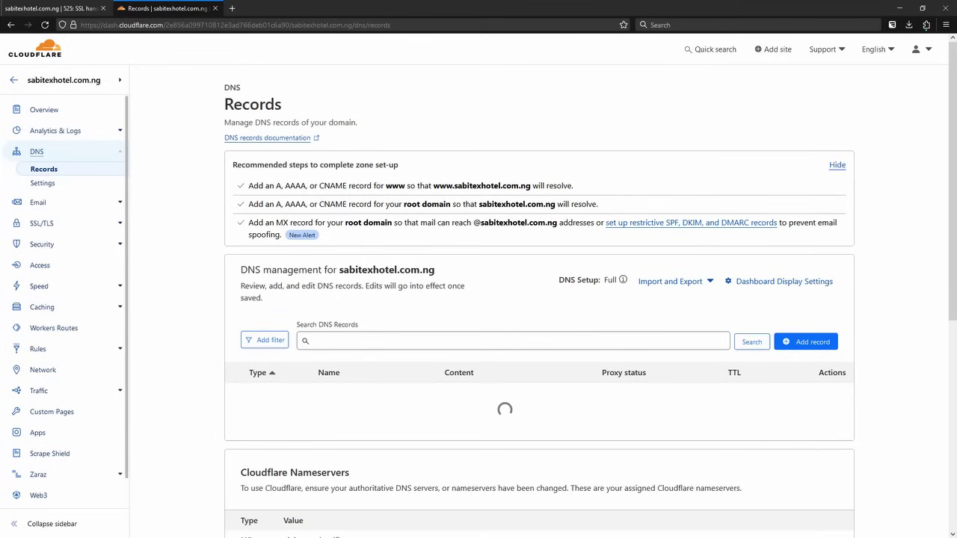
{"action": "scroll", "coordinate": [538, 336], "scroll_direction": "down", "scroll_amount": 3}
{"action": "scroll", "coordinate": [538, 336], "scroll_direction": "up", "scroll_amount": 3}
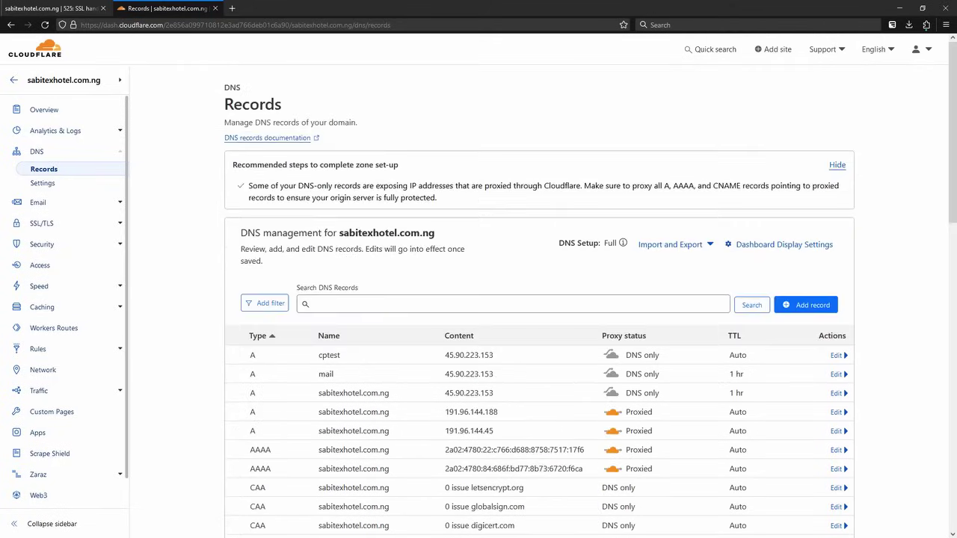
{"action": "scroll", "coordinate": [538, 299], "scroll_direction": "down", "scroll_amount": 15}
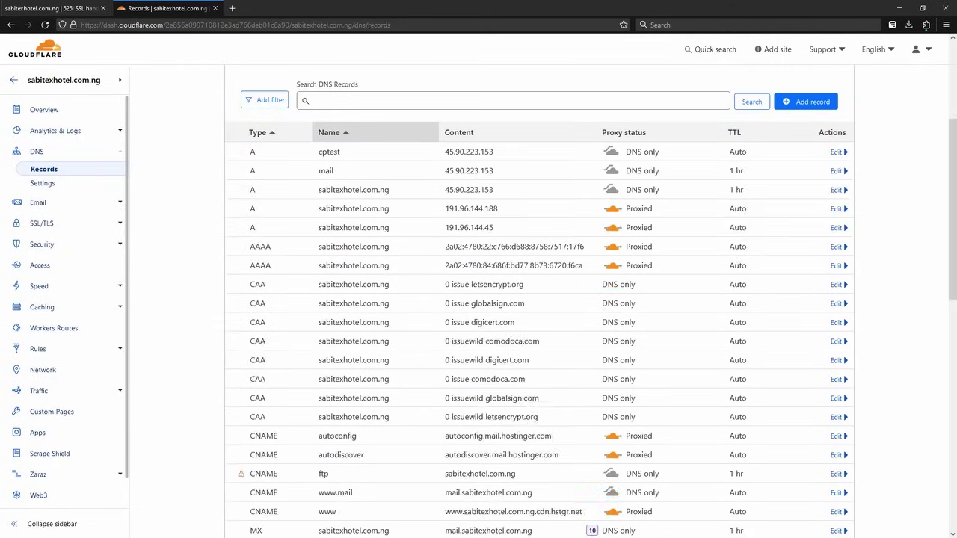
{"action": "scroll", "coordinate": [538, 299], "scroll_direction": "up", "scroll_amount": 15}
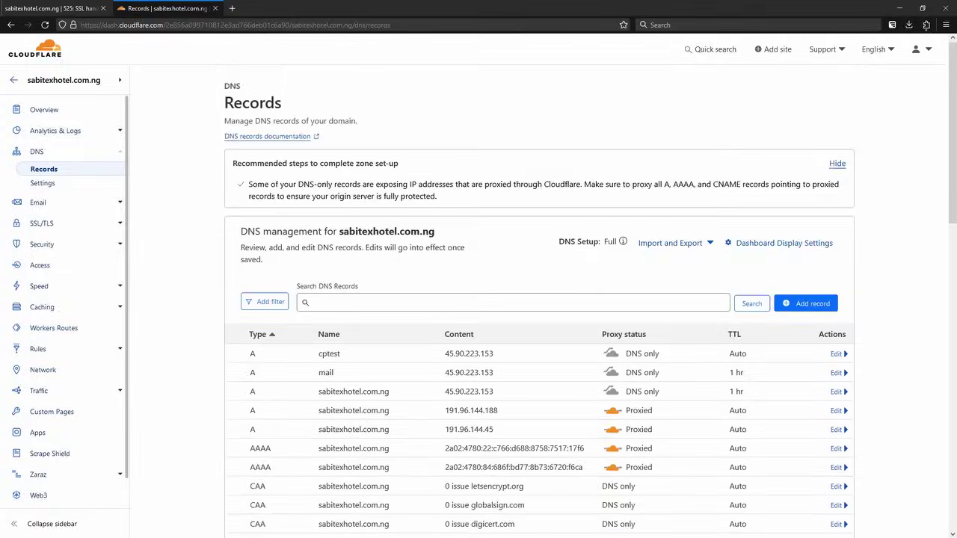
{"action": "key", "text": "ctrl+shift+Tab"}
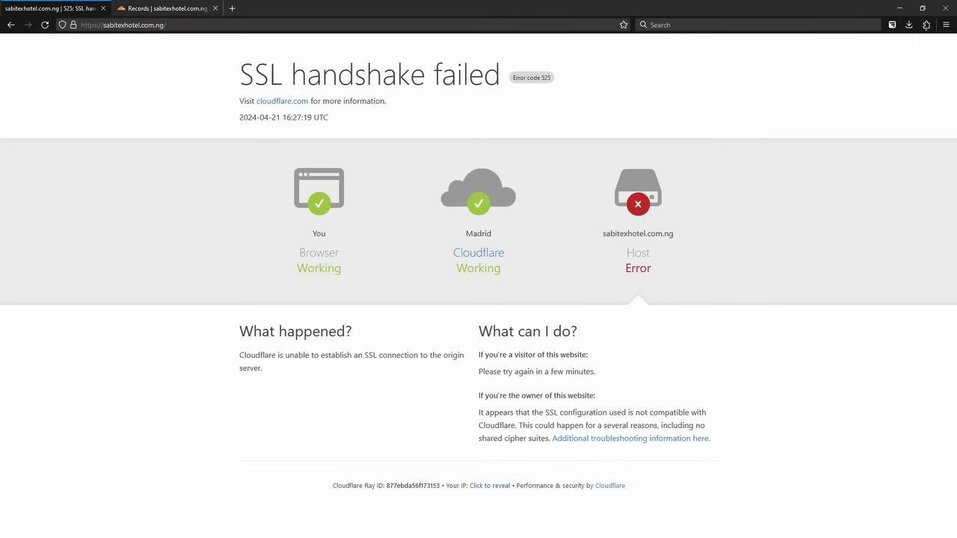
- Reload sabitexhotel.com.ng to get Hostinger's parked-domain page, highlight its nameserver note, then return to Cloudflare
{"action": "key", "text": "F5"}
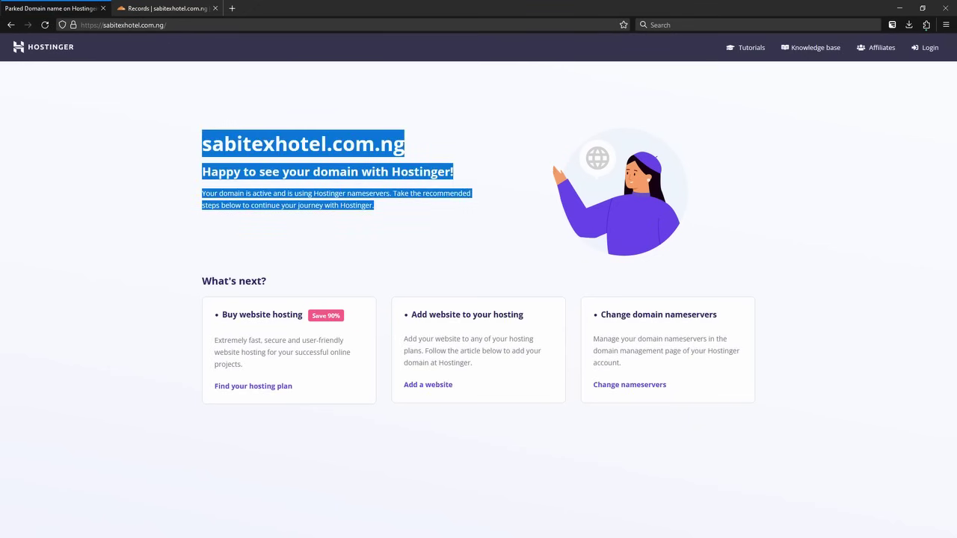
{"action": "key", "text": "ctrl+a"}
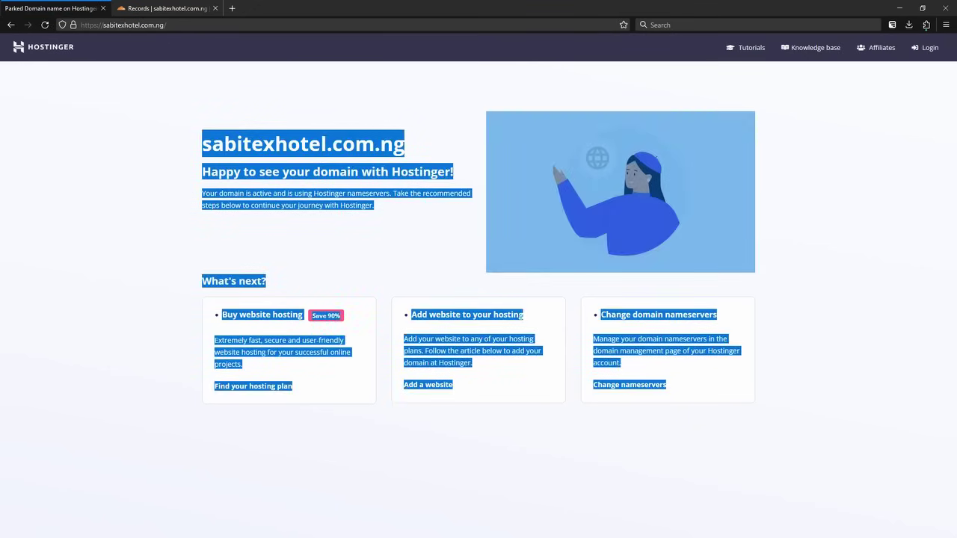
{"action": "key", "text": "Escape"}
{"action": "left_click_drag", "start_coordinate": [202, 143], "coordinate": [374, 204]}
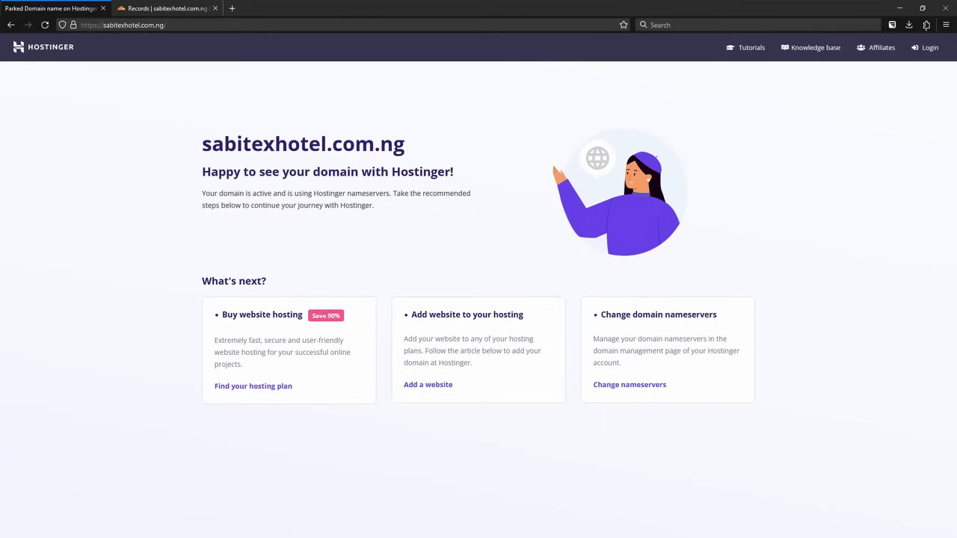
{"action": "left_click_drag", "start_coordinate": [261, 193], "coordinate": [384, 192]}
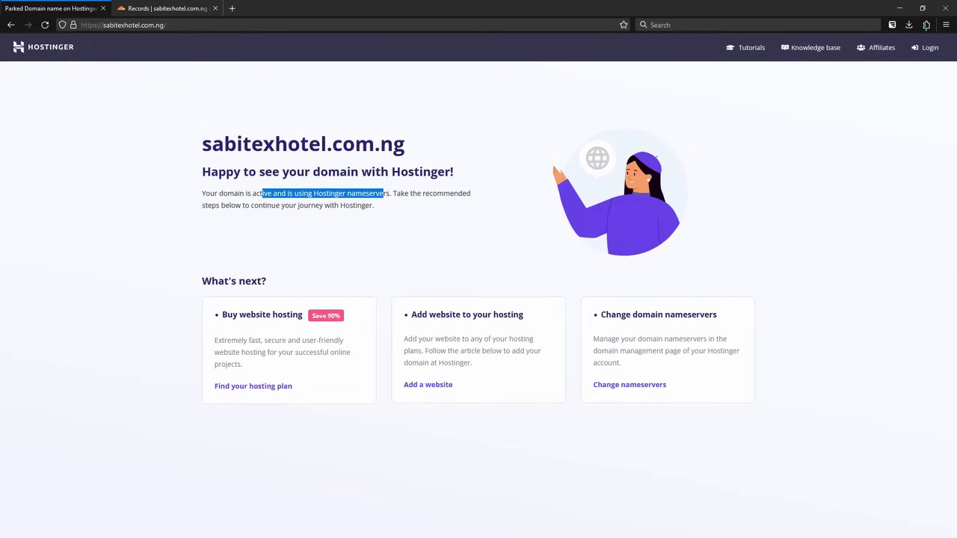
{"action": "left_click", "coordinate": [384, 193]}
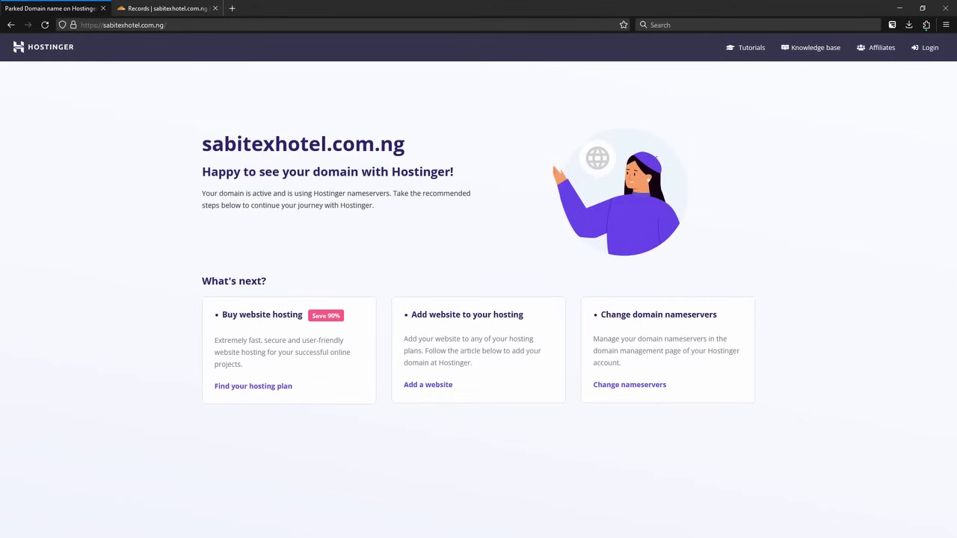
{"action": "left_click", "coordinate": [164, 8]}
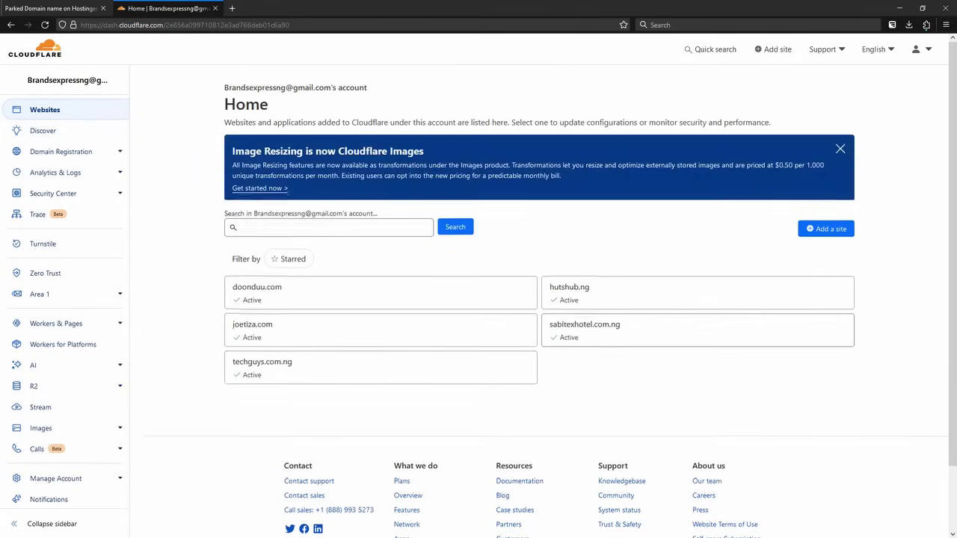
- Open sabitexhotel.com.ng's SSL/TLS overview and switch encryption mode to Full (strict)
{"action": "left_click", "coordinate": [585, 329]}
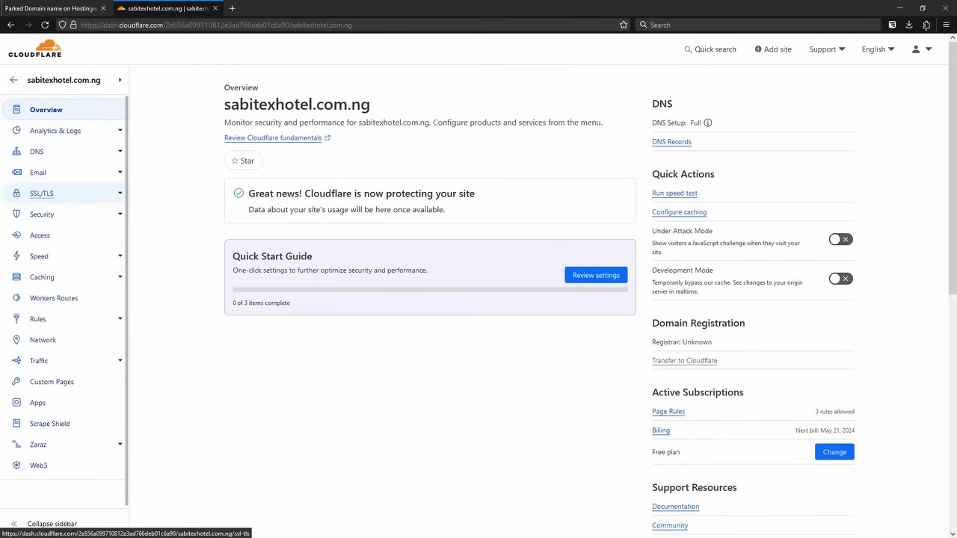
{"action": "left_click", "coordinate": [41, 193]}
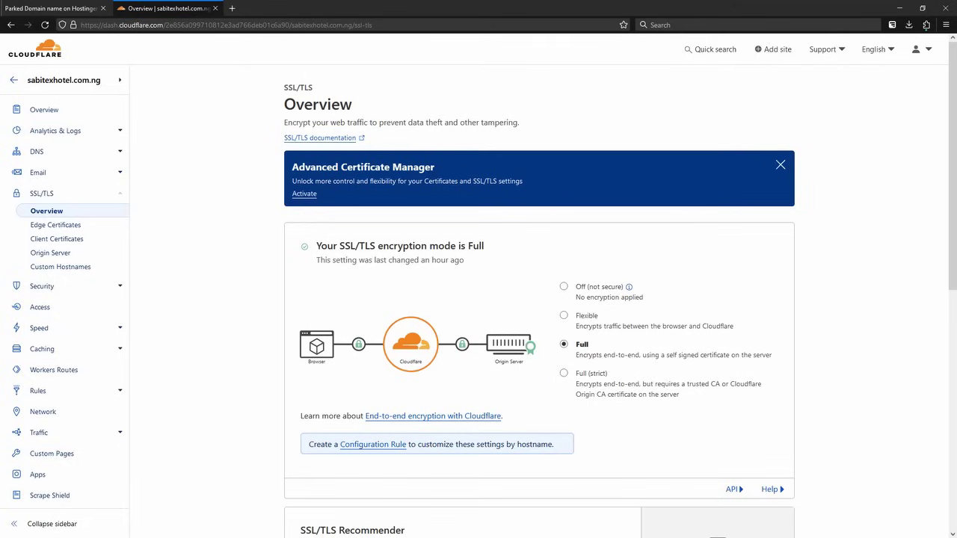
{"action": "left_click", "coordinate": [564, 373]}
{"action": "scroll", "coordinate": [538, 300], "scroll_direction": "down", "scroll_amount": 3}
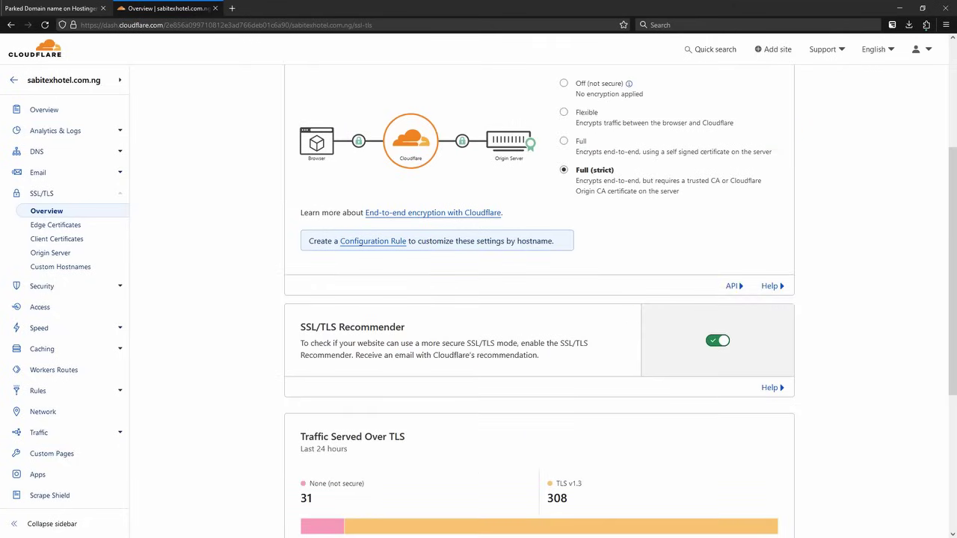
{"action": "scroll", "coordinate": [538, 299], "scroll_direction": "up", "scroll_amount": 3}
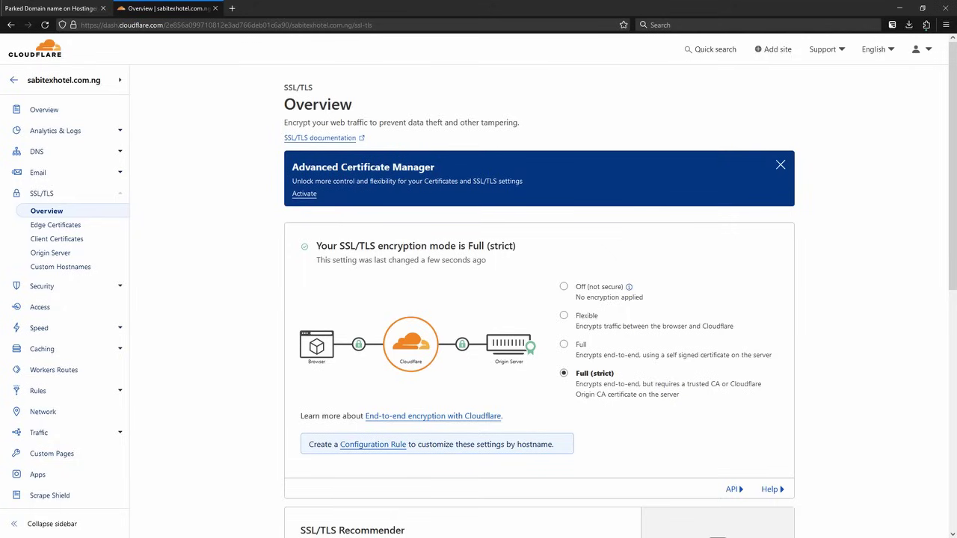
- Reload the site to see error 525 under Full (strict), then set encryption mode back to Full
{"action": "left_click", "coordinate": [49, 8]}
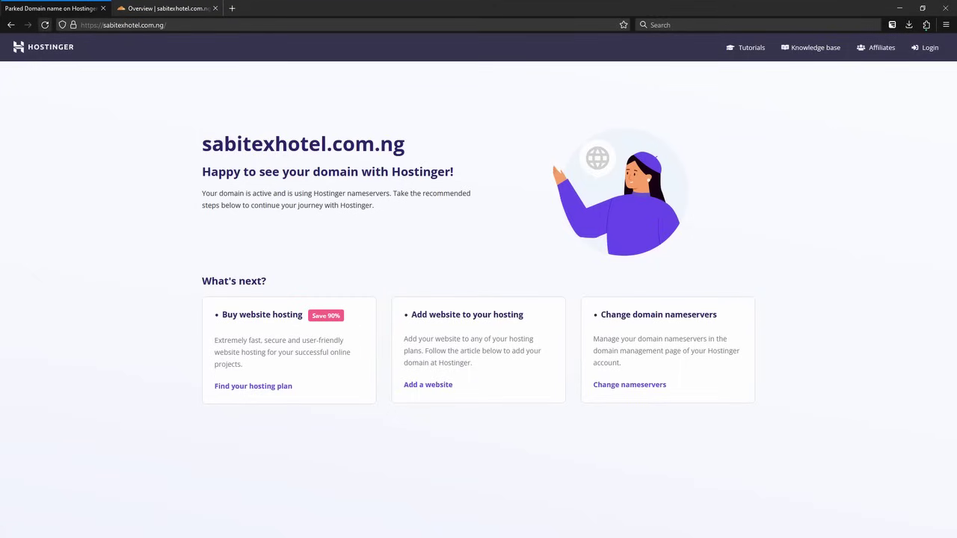
{"action": "key", "text": "F5"}
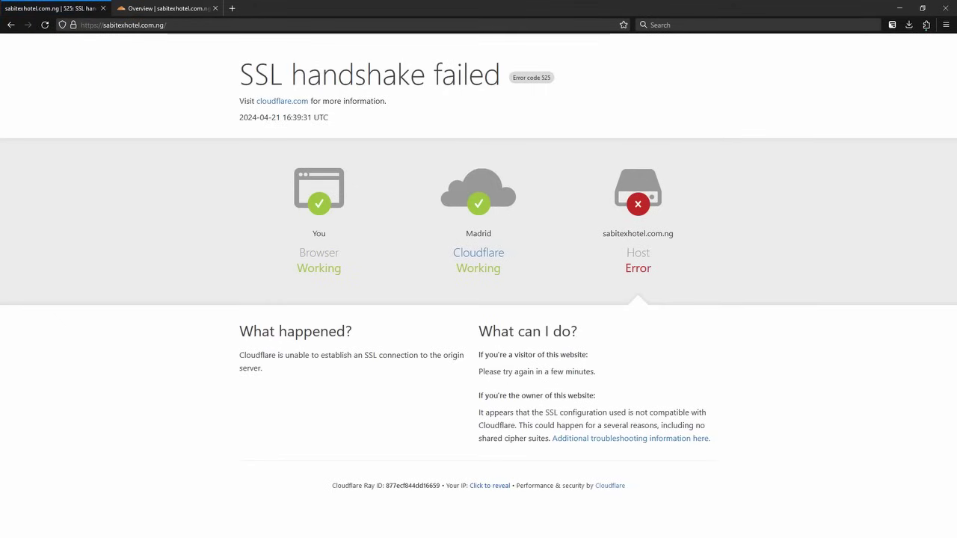
{"action": "left_click", "coordinate": [165, 8]}
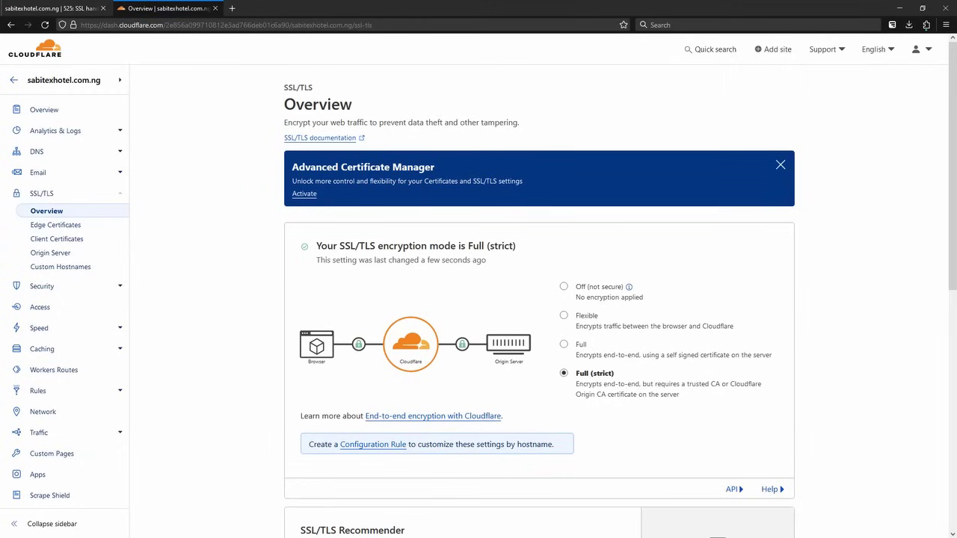
{"action": "left_click", "coordinate": [564, 343]}
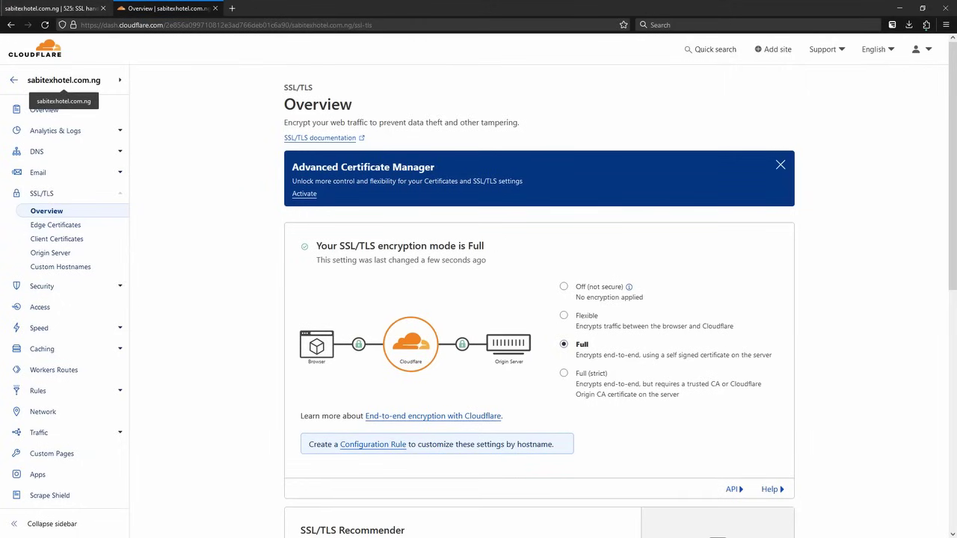
- Reload sabitexhotel.com.ng to confirm Hostinger's page loads, then return to the SSL/TLS settings
{"action": "left_click", "coordinate": [53, 8]}
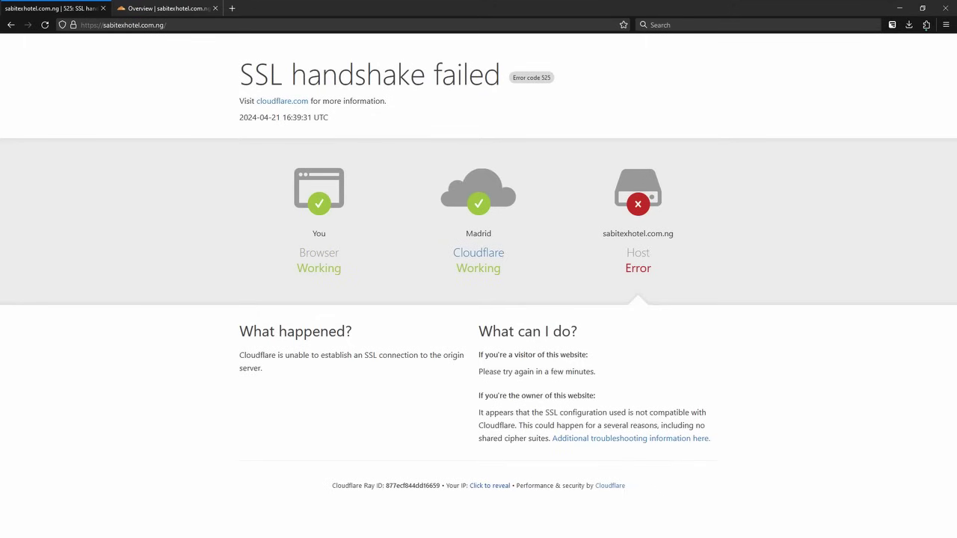
{"action": "left_click", "coordinate": [44, 24]}
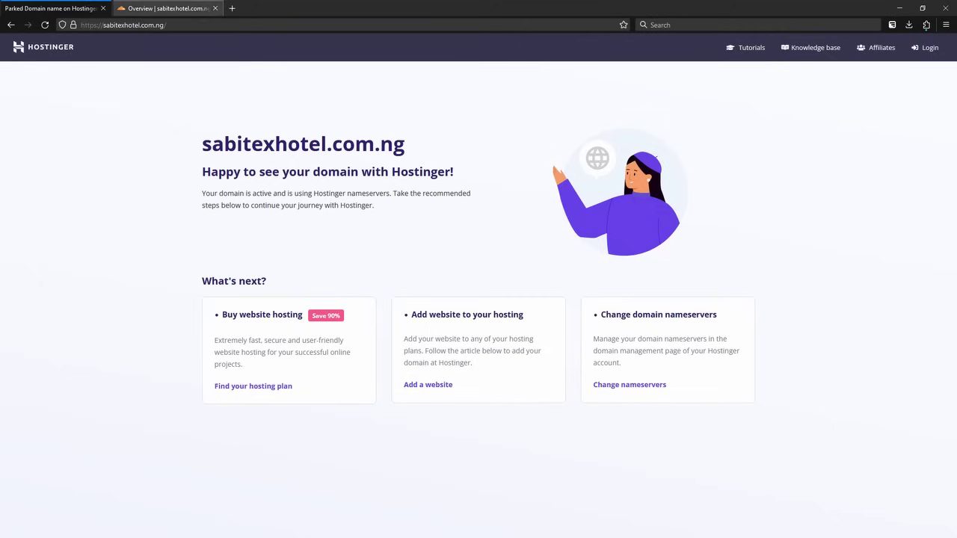
{"action": "left_click", "coordinate": [168, 9]}
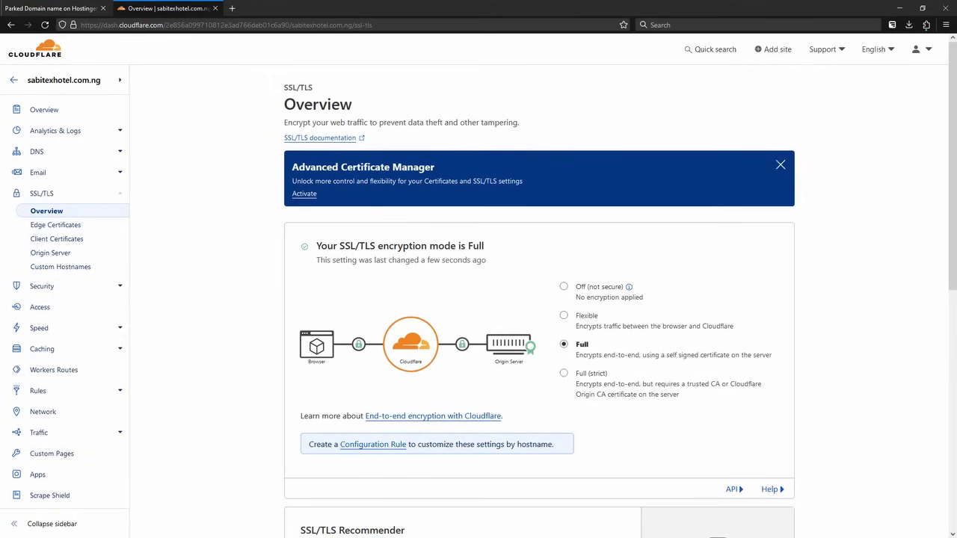